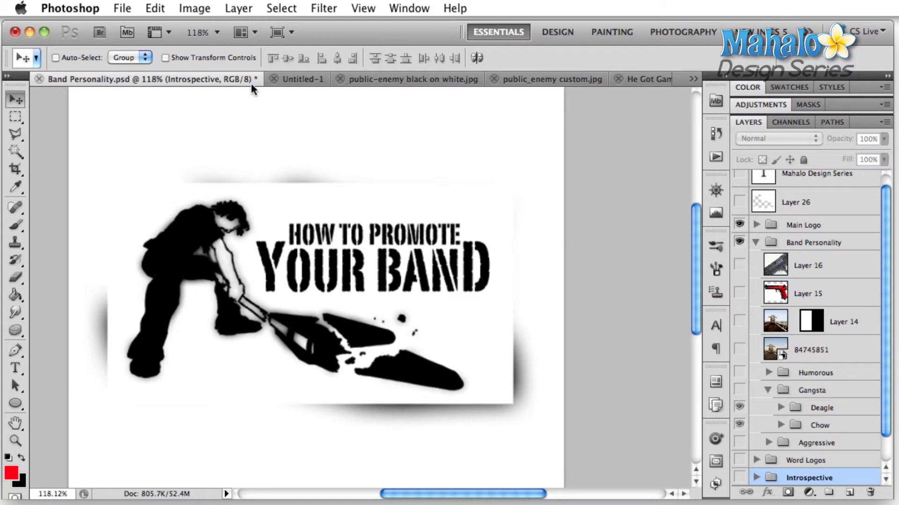
Step: Switch to the Untitled-1 document with its three bulleted text layers
left_click(290, 82)
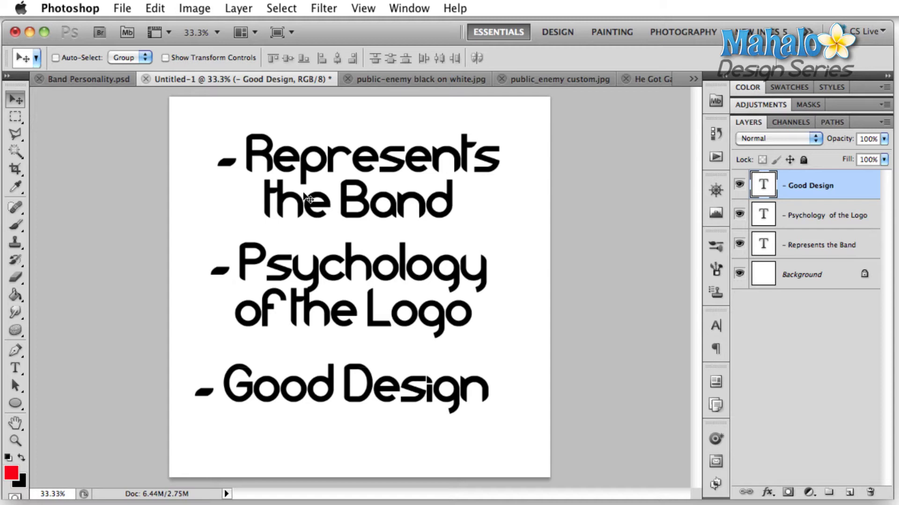
Step: Bring up the 'public-enemy black on white.jpg' logo document
left_click(440, 75)
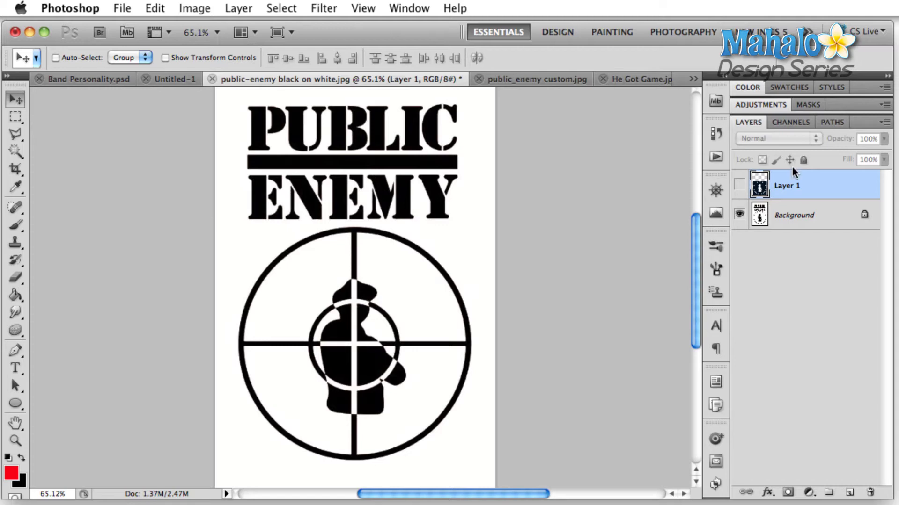
Step: Turn on Layer 1 so the target shows inverted, white on dark navy
left_click(741, 187)
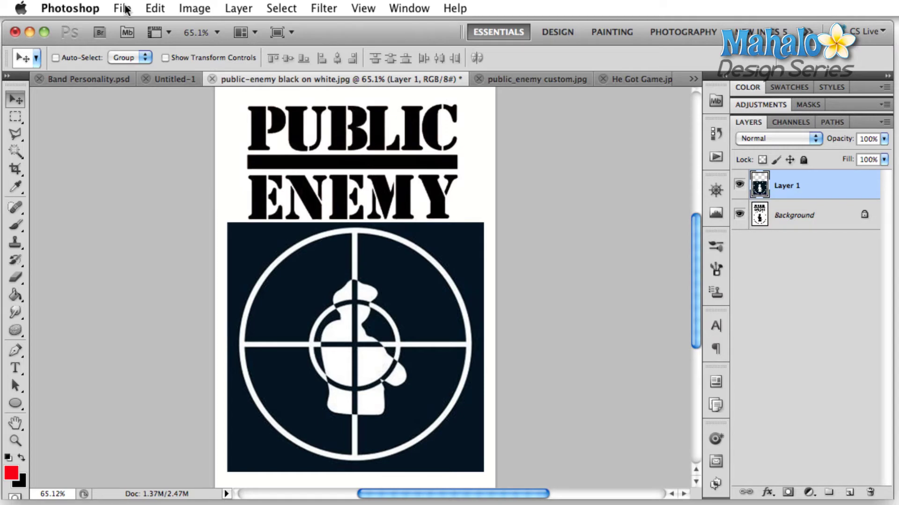
left_click(195, 8)
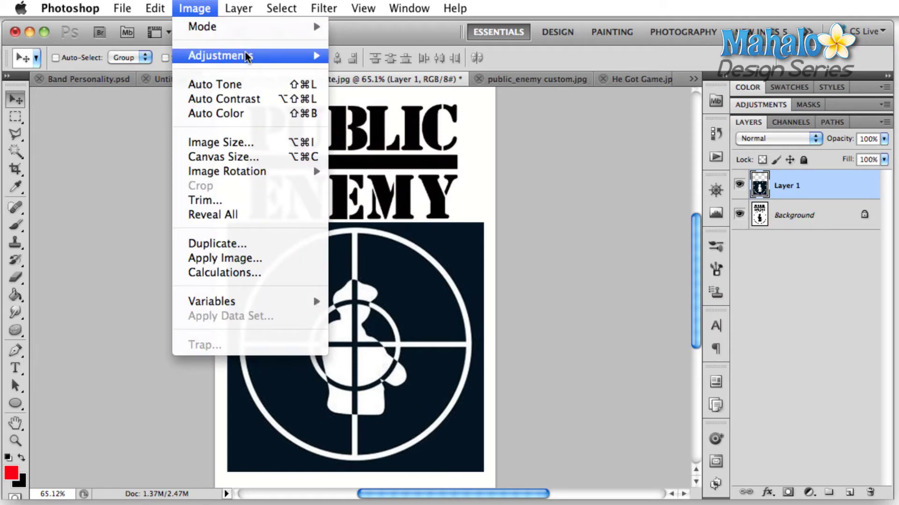
mouse_move(218, 56)
left_click(372, 144)
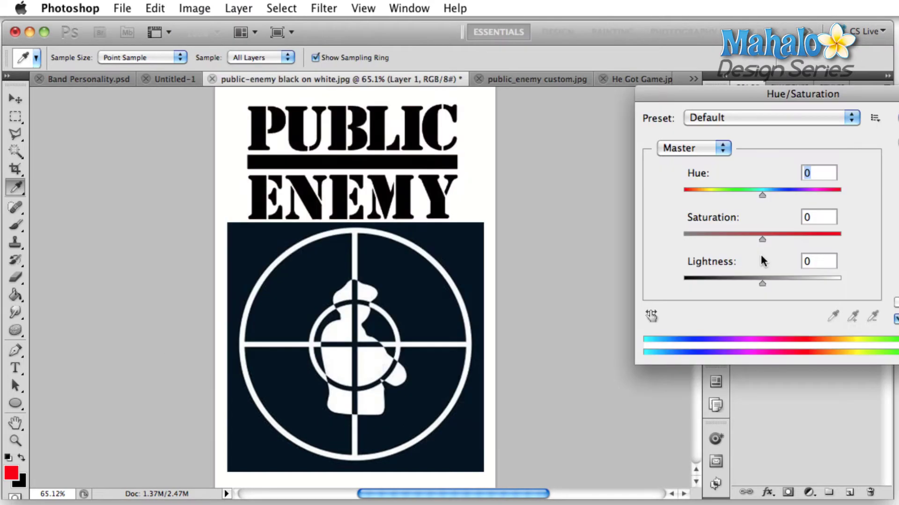
left_click_drag(762, 242, 841, 241)
left_click_drag(761, 283, 804, 282)
mouse_move(761, 198)
left_mouse_down()
mouse_move(715, 200)
mouse_move(834, 218)
mouse_move(678, 215)
mouse_move(743, 218)
left_mouse_up()
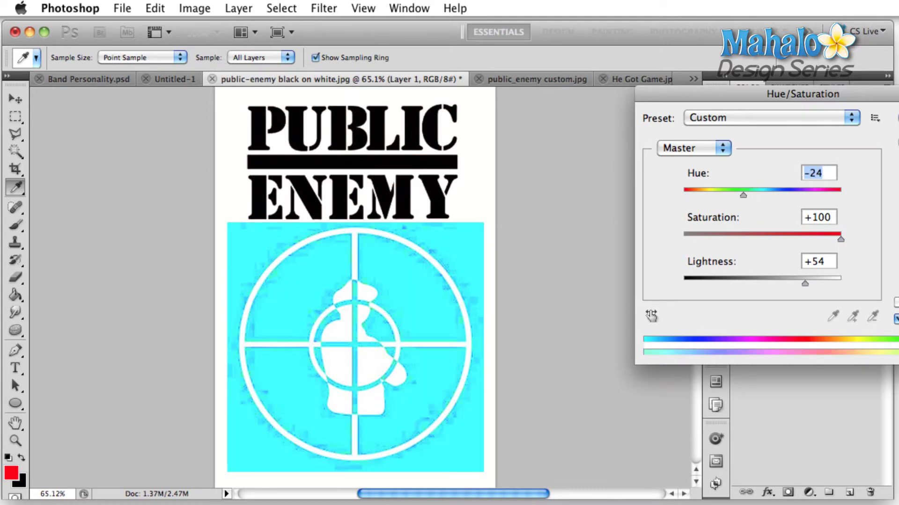
key("Escape")
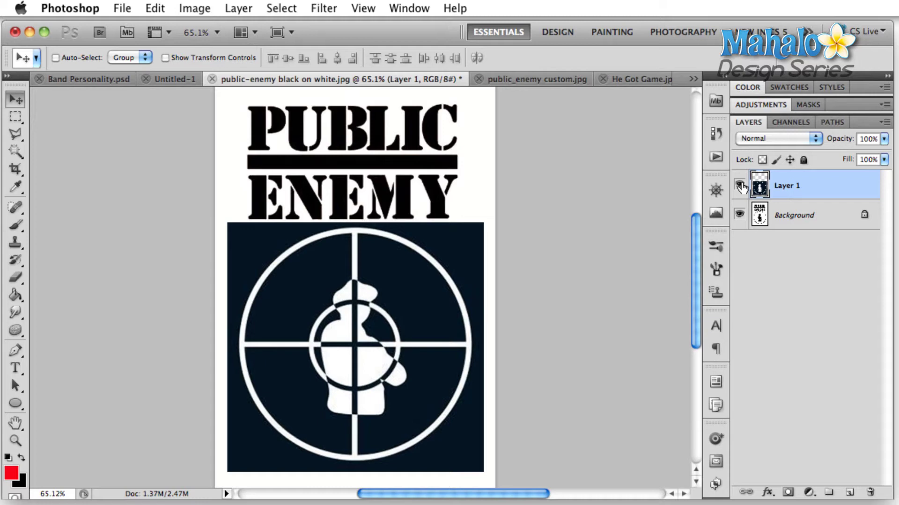
Step: Turn off Layer 1 to restore the original black-on-white Public Enemy logo
left_click(740, 186)
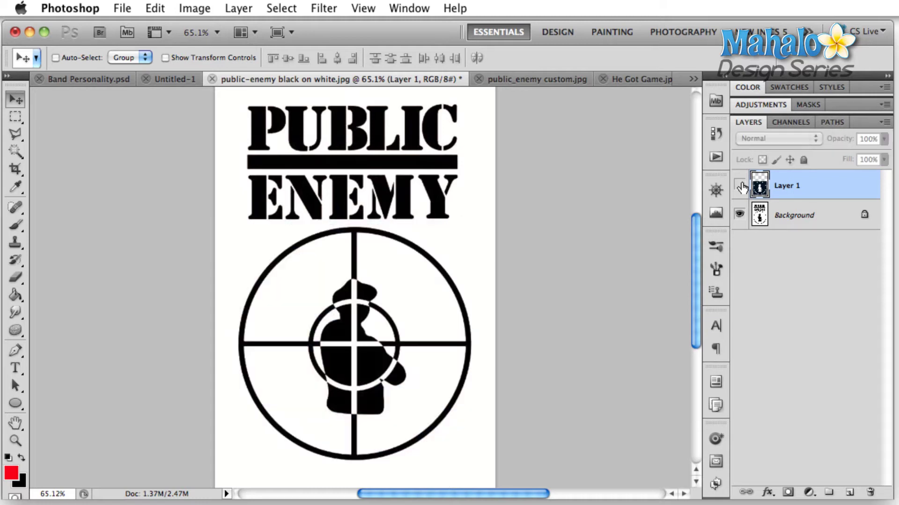